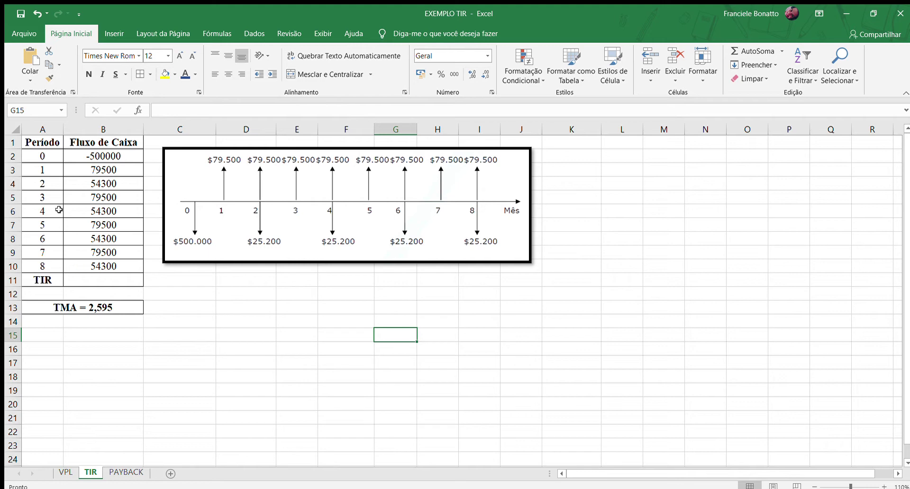
Step: Calculate the internal rate of return in B11 with the TIR function over the cash flows B2:B10
left_click_drag(43, 143, 84, 268)
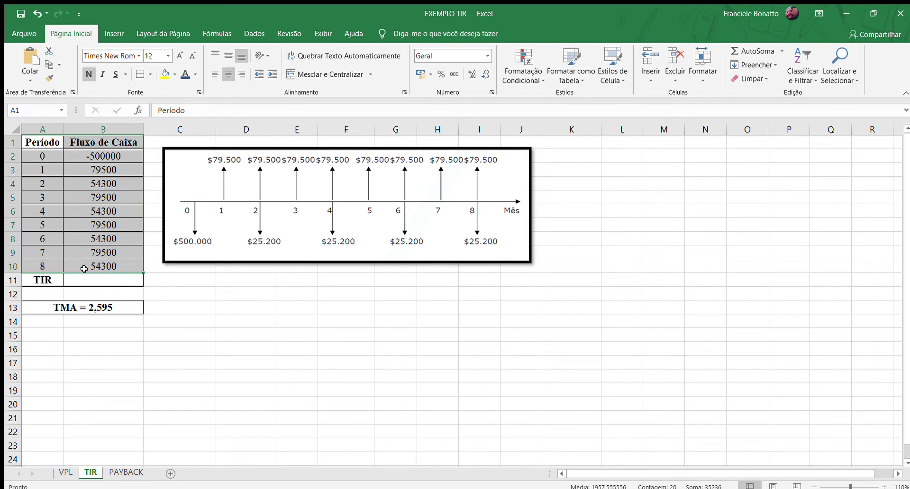
left_click(122, 156)
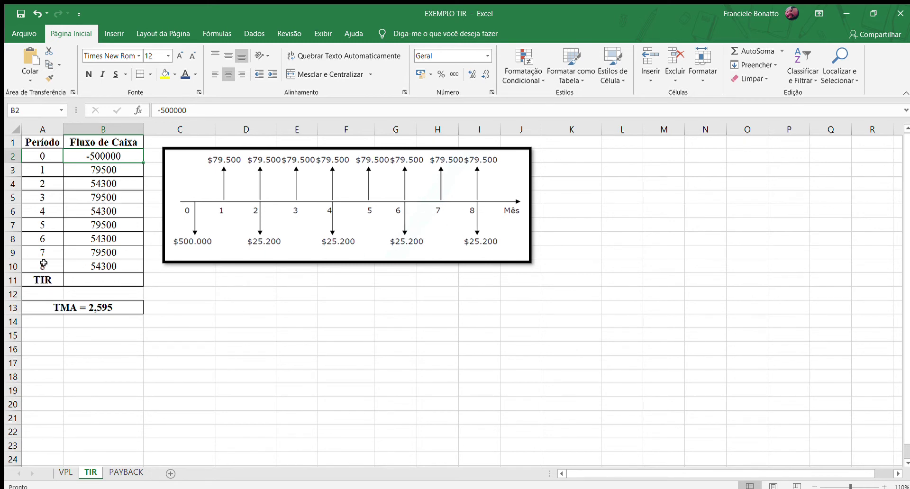
left_click(115, 267)
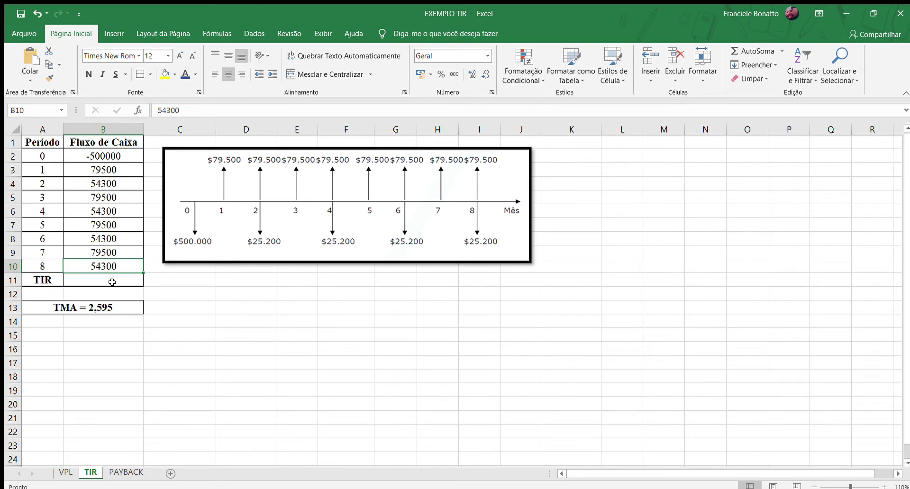
left_click(111, 281)
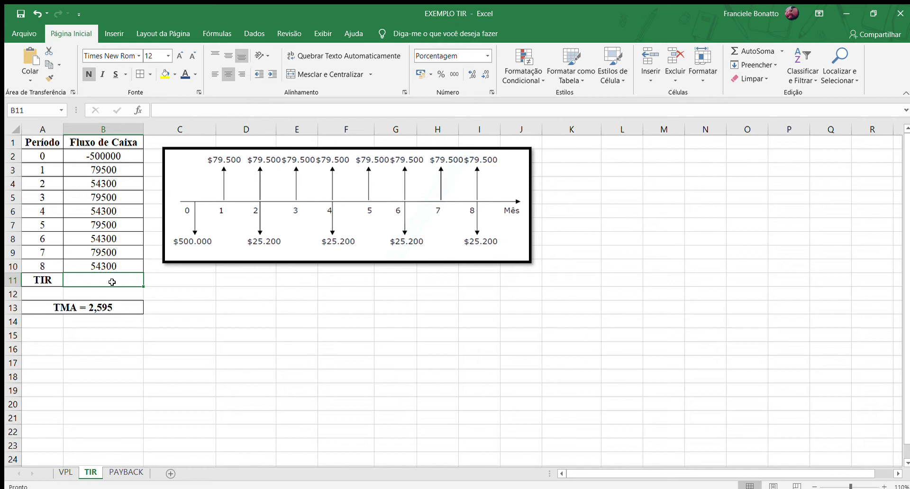
type("=t")
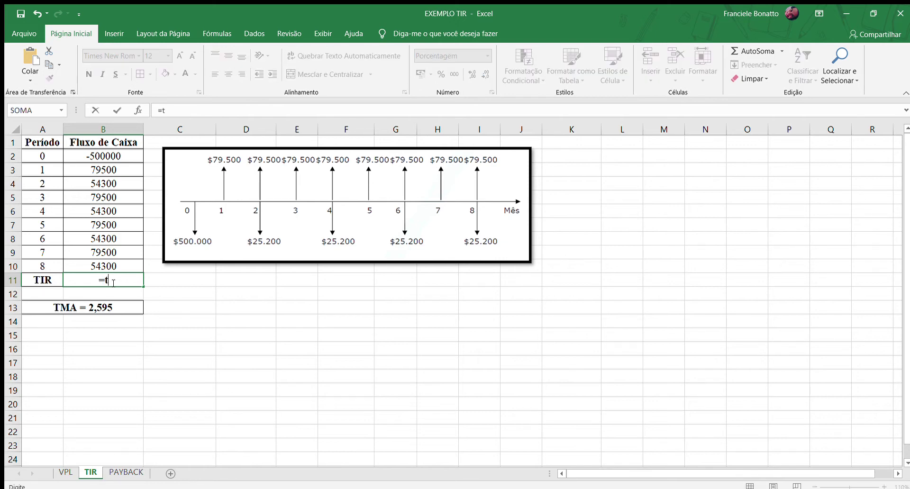
type("ir")
key("Tab")
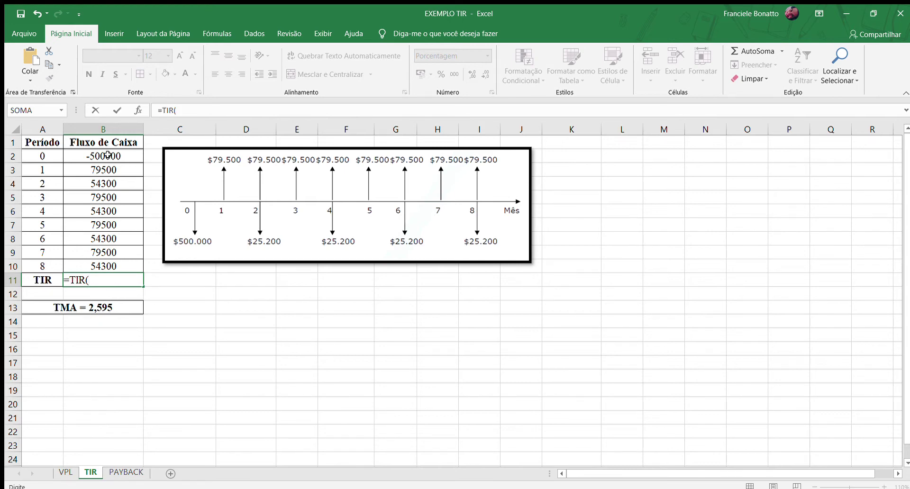
left_click_drag(108, 154, 117, 263)
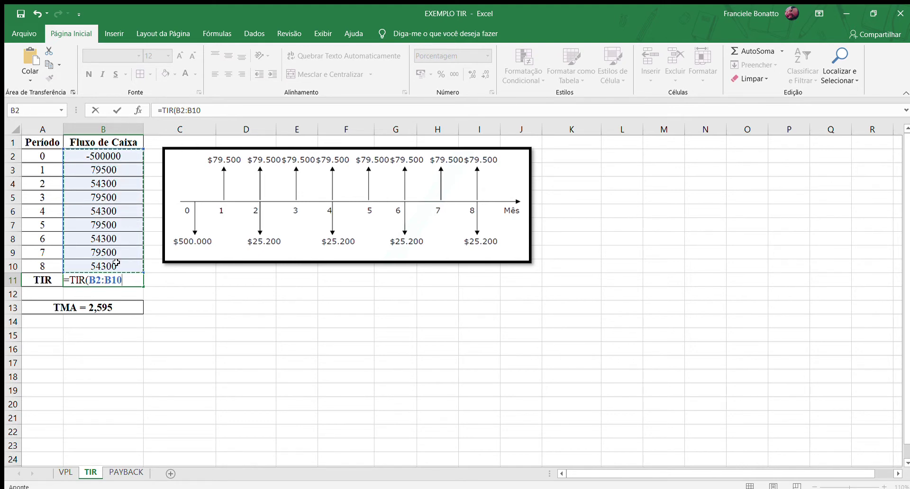
type(")")
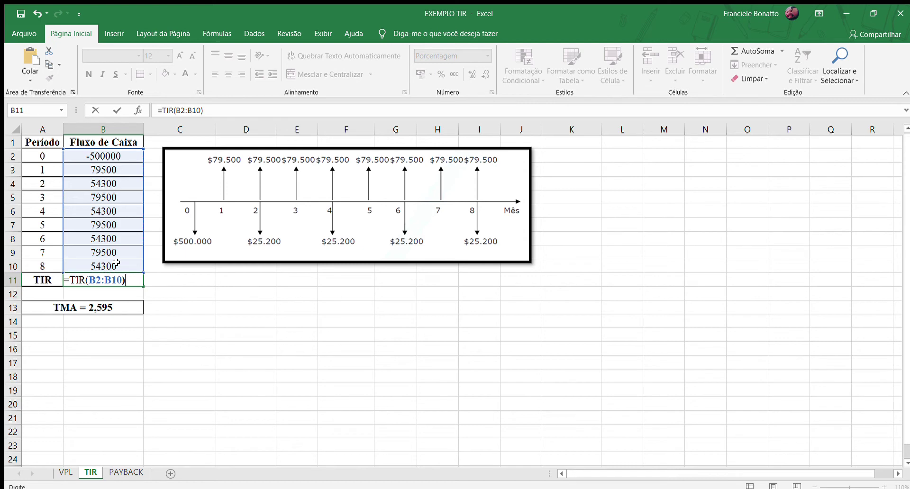
key("Return")
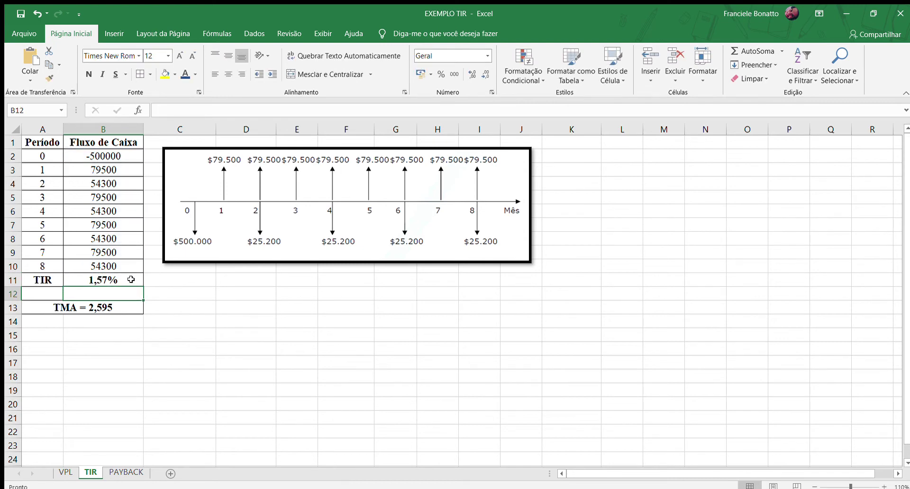
left_click(131, 280)
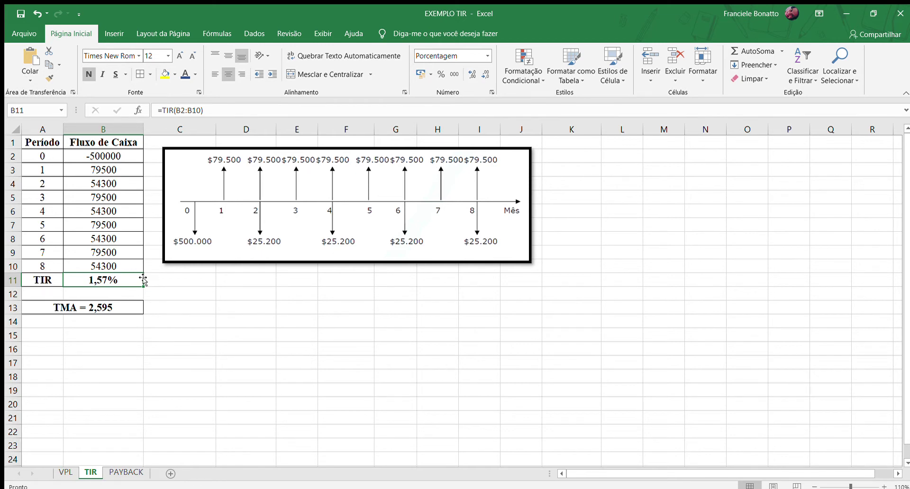
Step: On the PAYBACK sheet, enter the period 0 discounted value in C2 as =B2
left_click(127, 473)
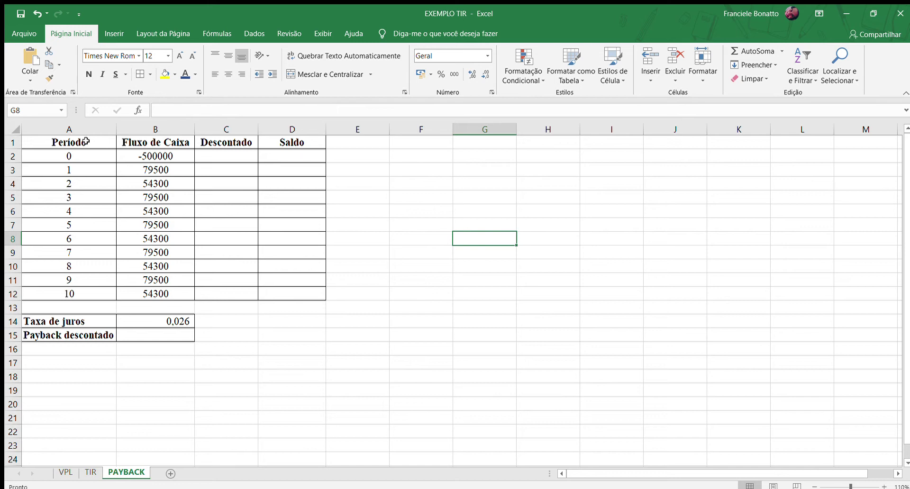
left_click_drag(91, 141, 100, 291)
left_click_drag(178, 142, 176, 295)
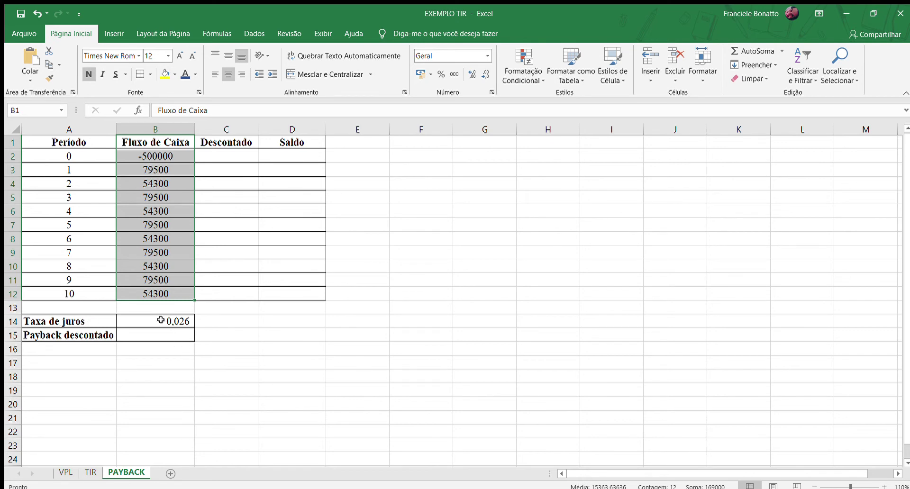
left_click(187, 320)
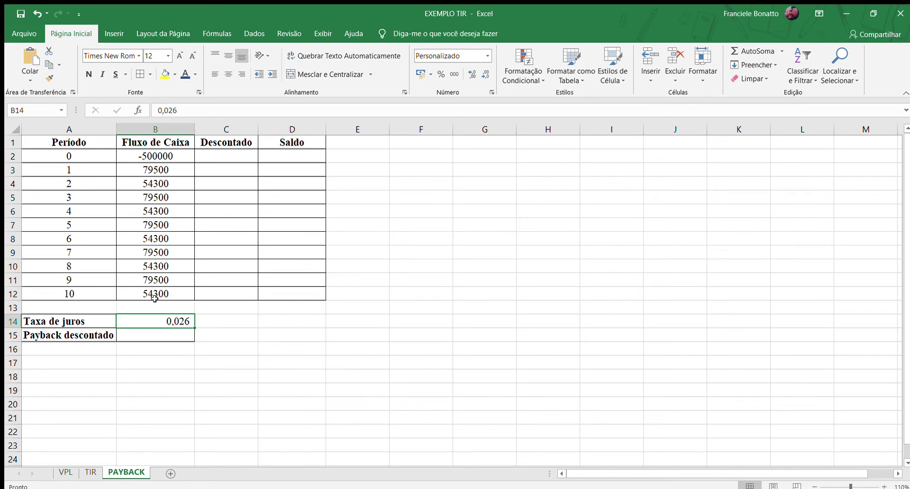
left_click(209, 155)
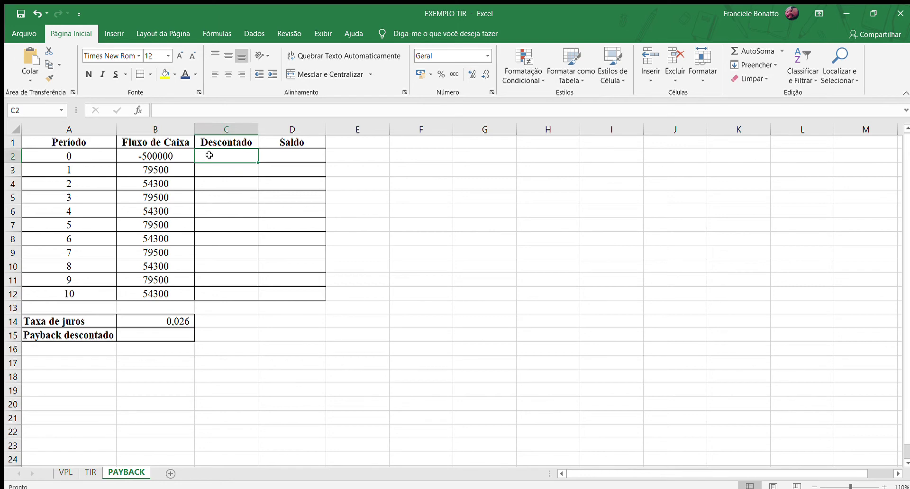
type("=")
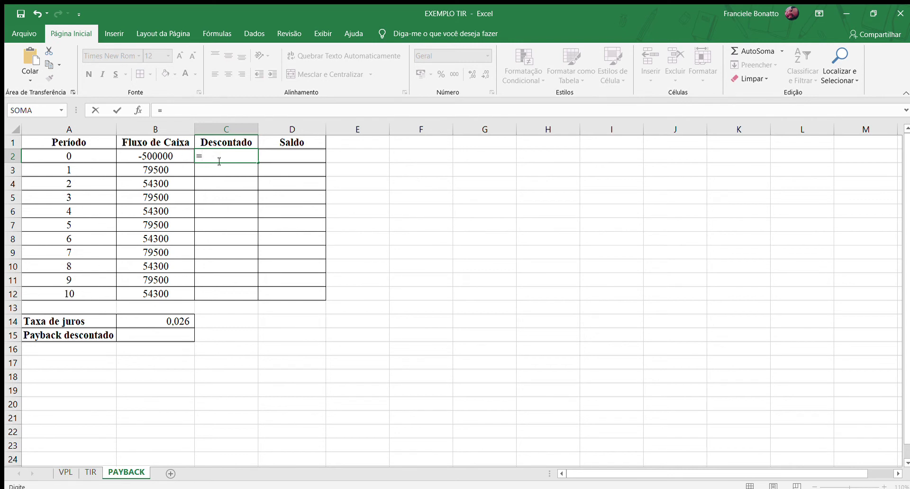
left_click(175, 157)
key("Return")
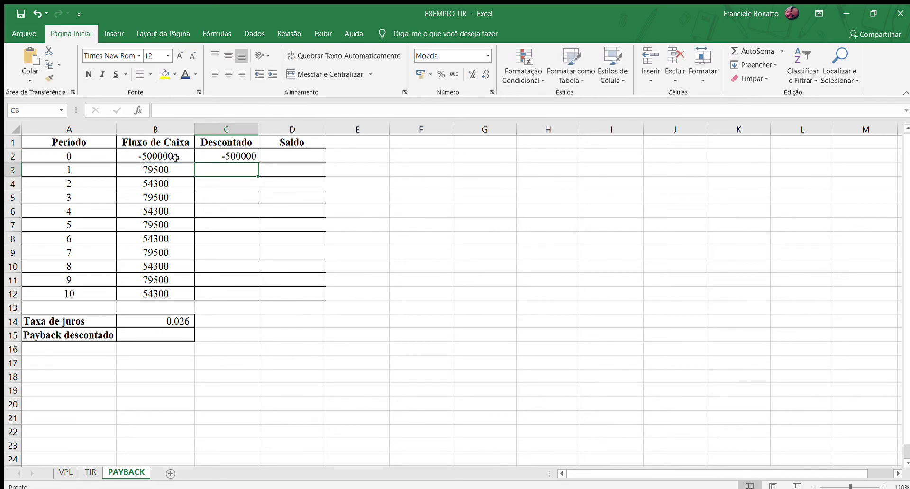
Step: Begin a VP formula in C3 with the interest rate as the absolute reference $B$14
type("=")
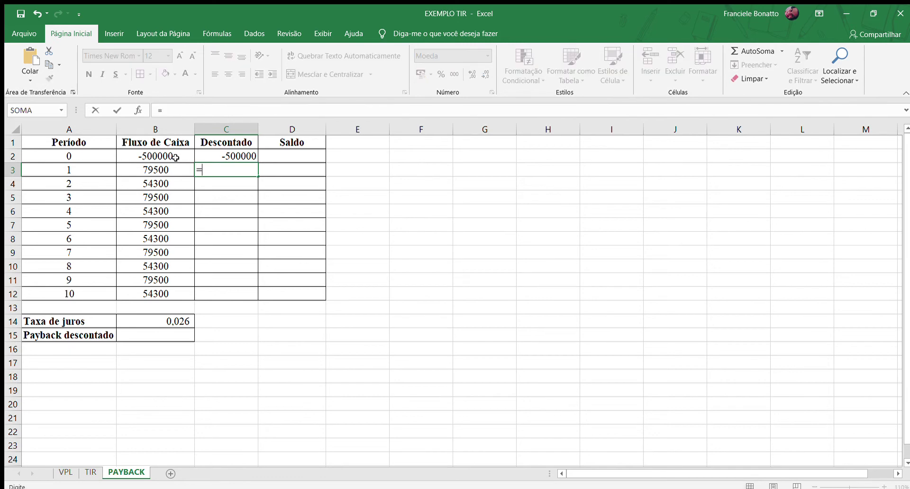
type("vp(")
type("0,026")
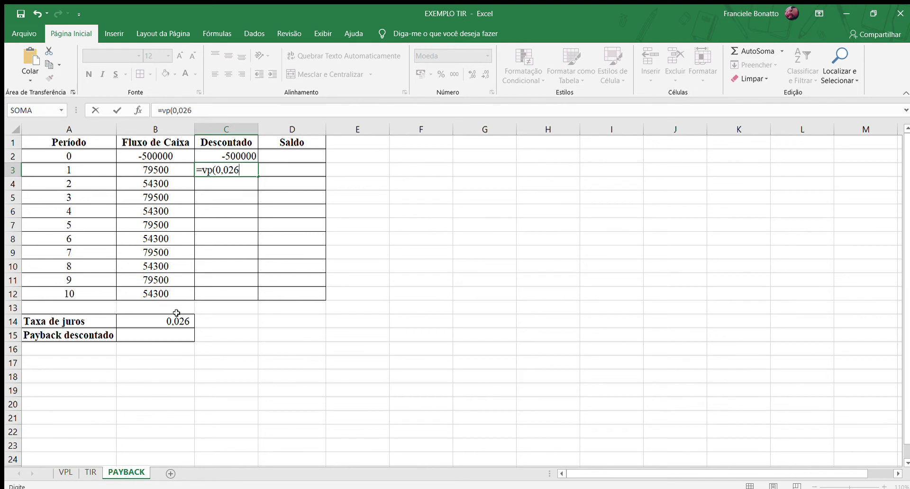
key("BackSpace")
key("BackSpace")
key("BackSpace")
key("BackSpace")
key("BackSpace")
left_click(186, 320)
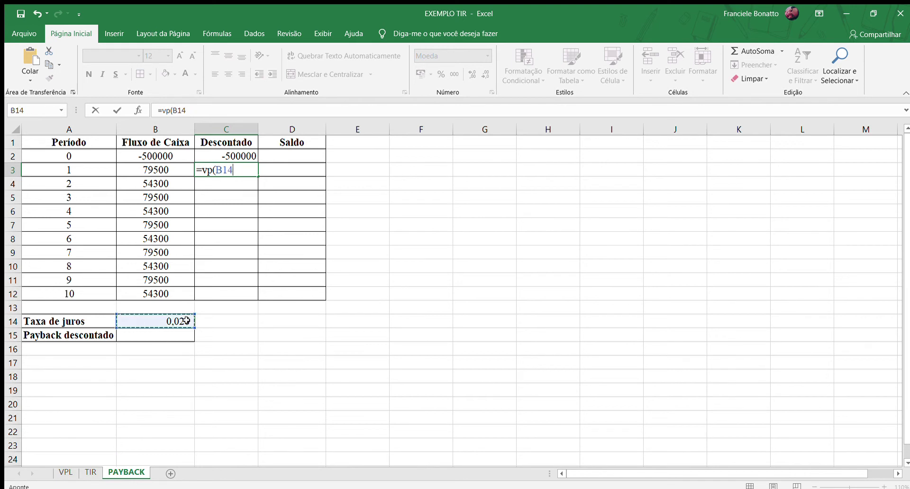
left_click(217, 169)
type("$")
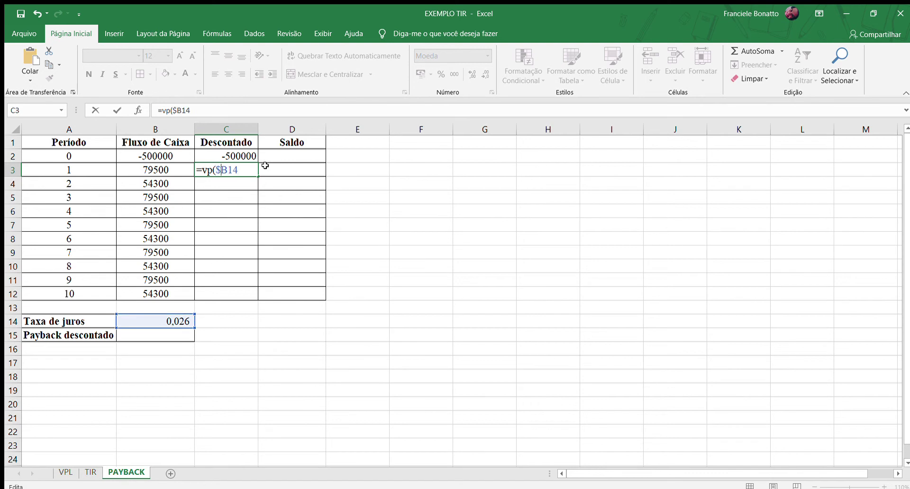
left_click(228, 169)
type("$14;")
Step: Complete the VP formula in C3 with period A3, an empty payment argument and -B3 as the future value
left_click(66, 170)
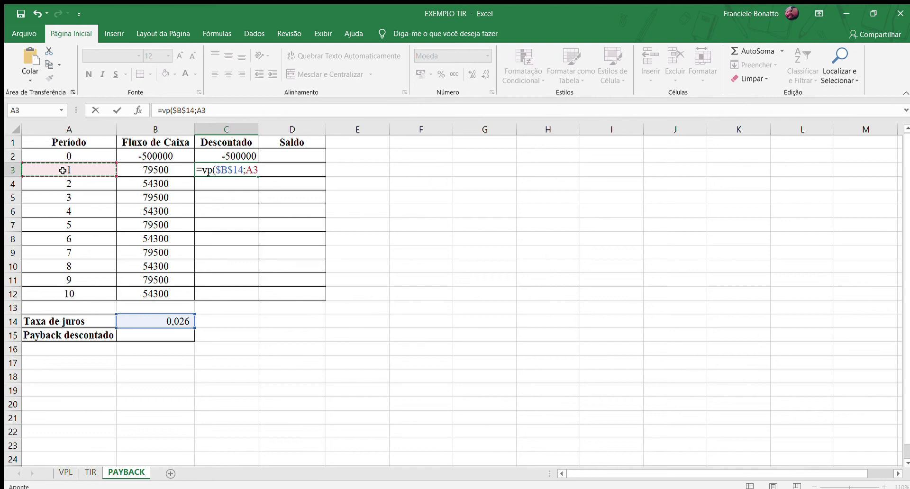
type(";")
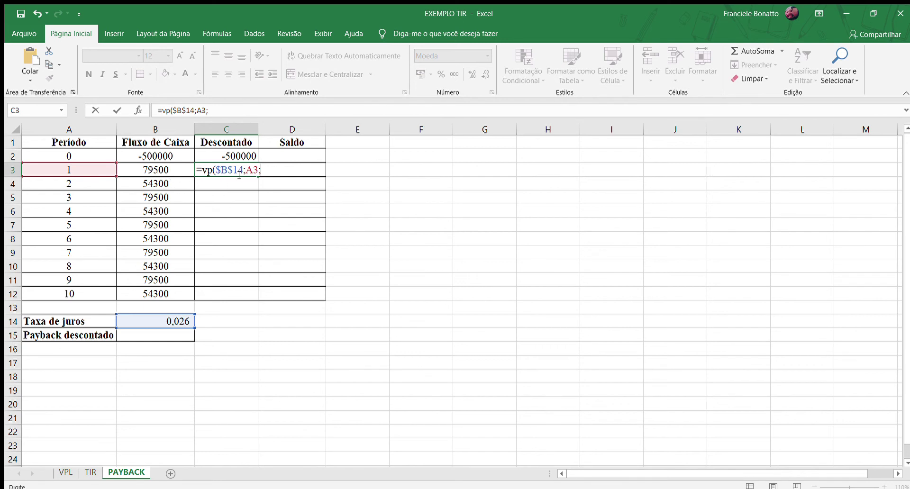
type(";")
left_click(149, 170)
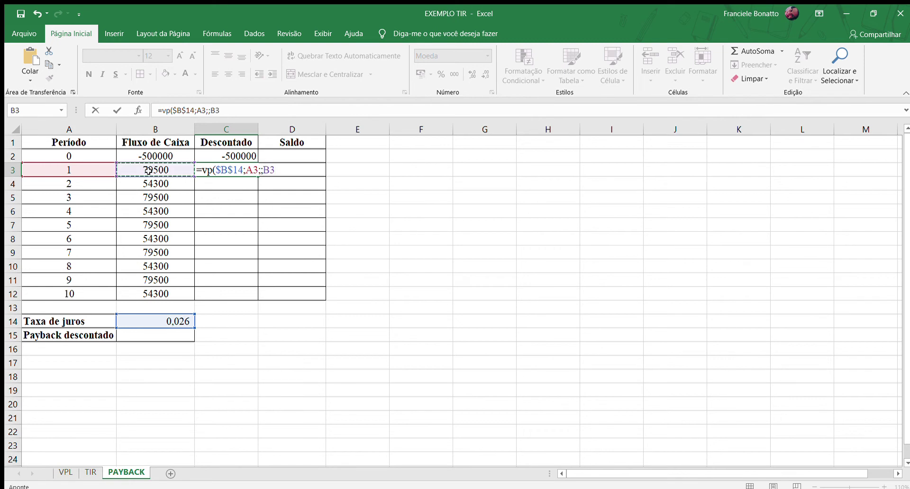
type(";")
key("BackSpace")
key("BackSpace")
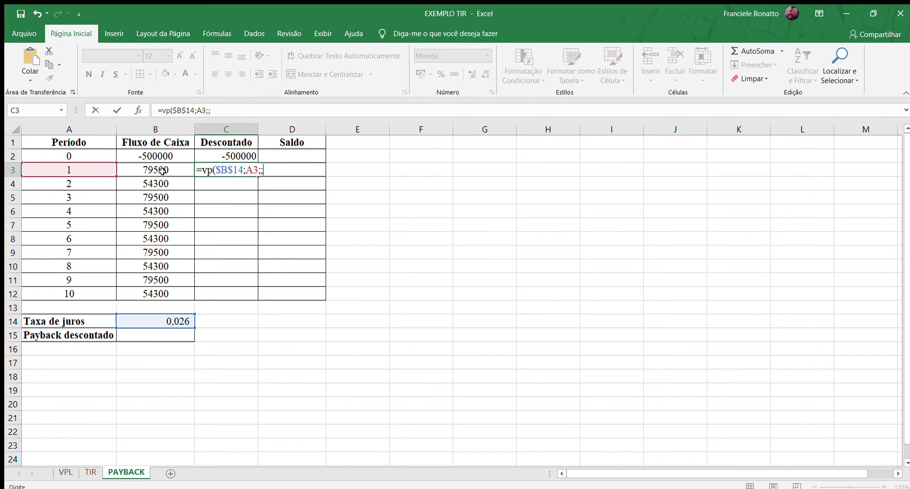
type("-")
left_click(163, 171)
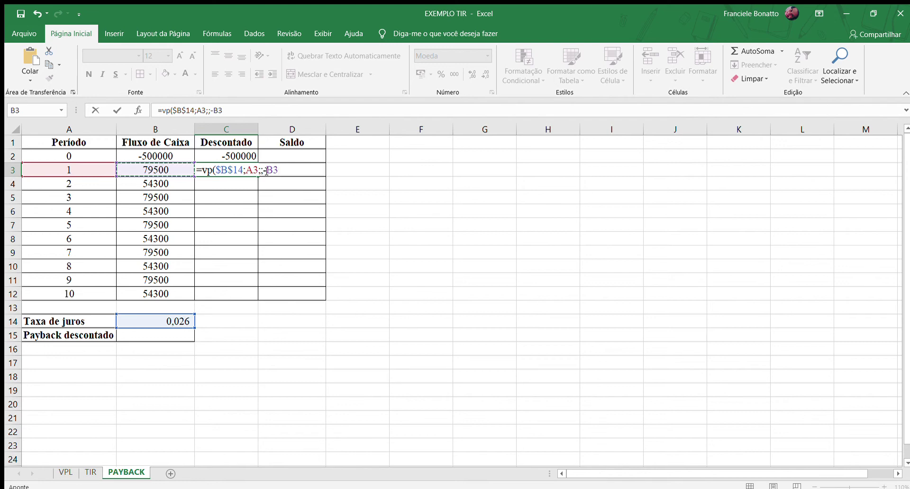
type(")")
key("Return")
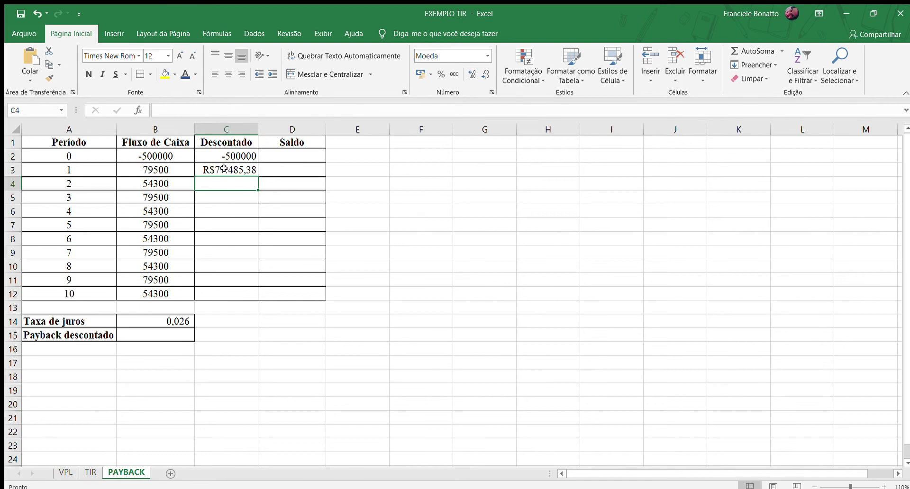
Step: Fill the discounted cash flow formula from C3 down to C12
left_click(138, 172)
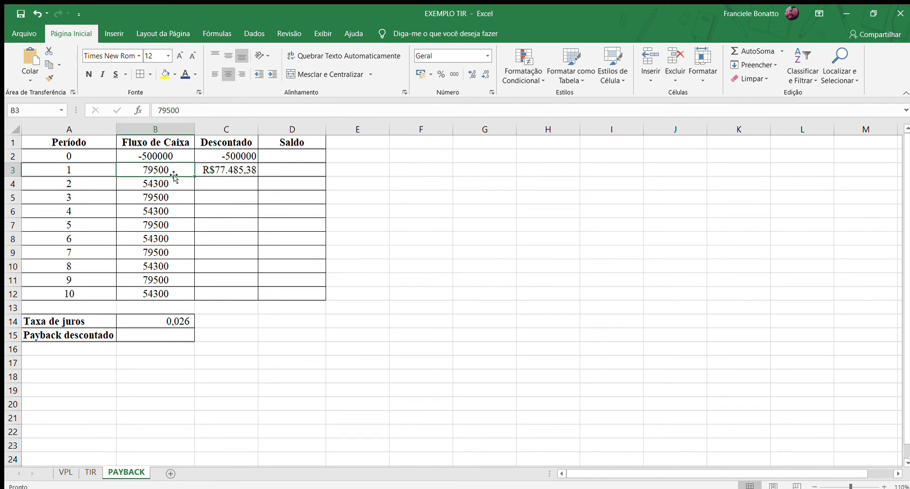
left_click(93, 169)
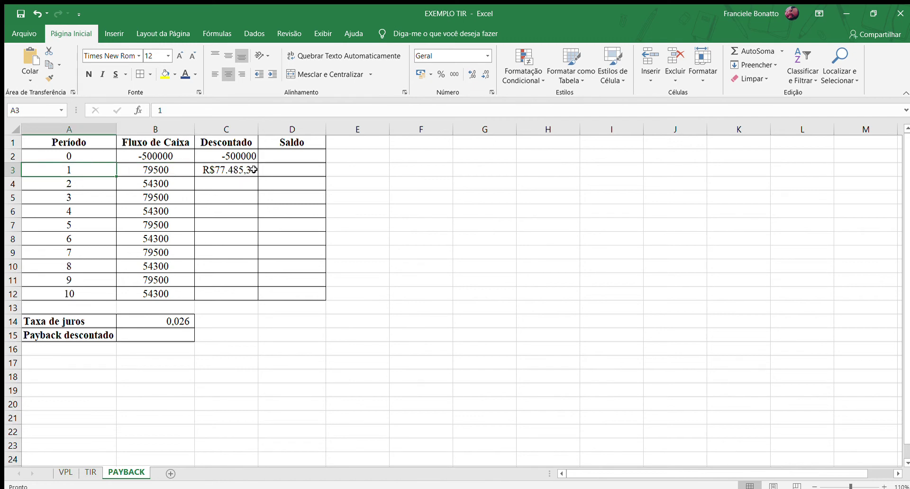
left_click(244, 155)
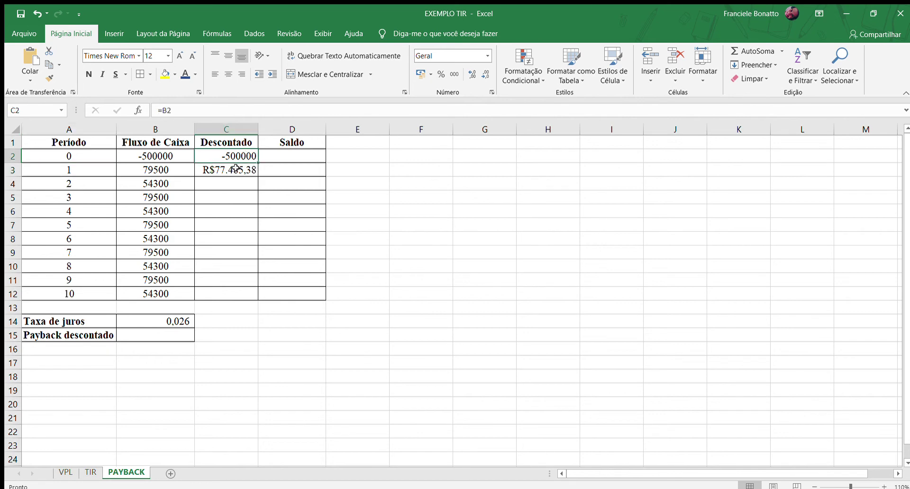
left_click(236, 168)
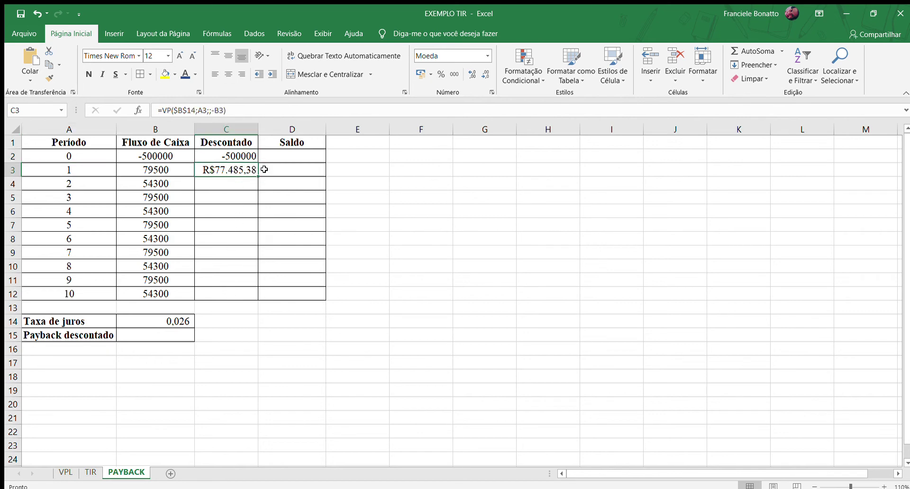
left_click_drag(256, 177, 251, 296)
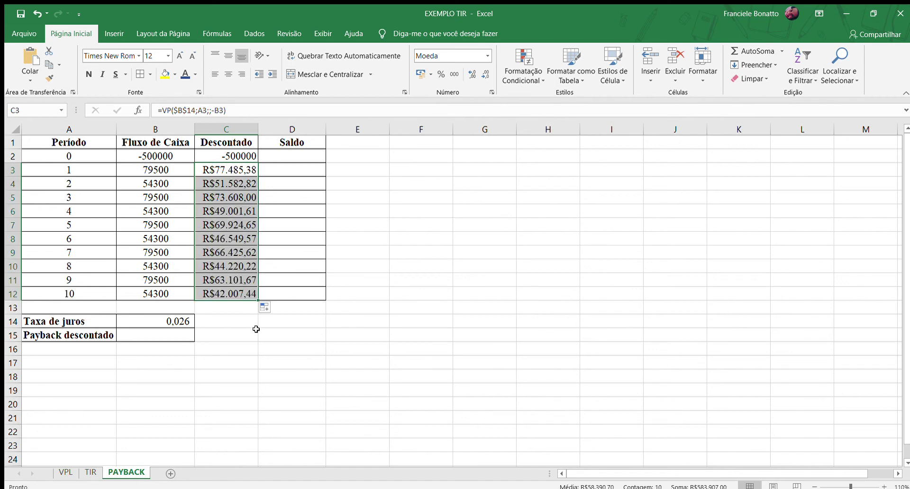
left_click(243, 325)
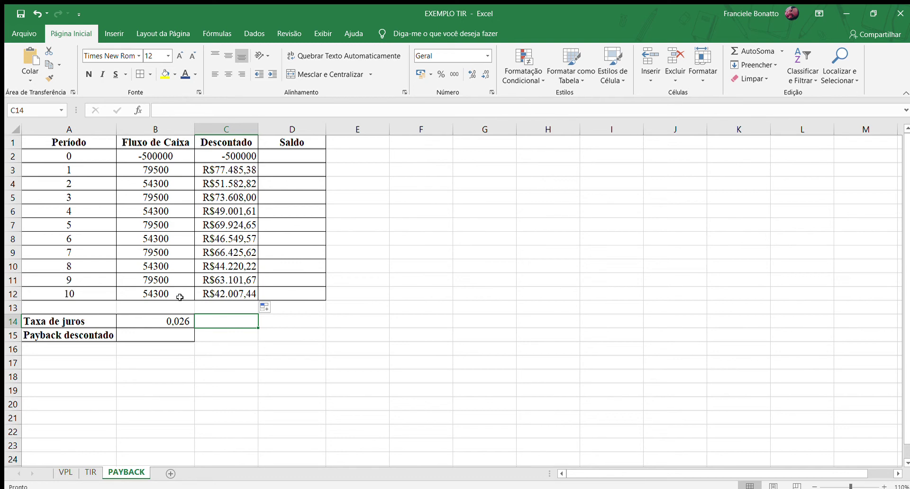
left_click_drag(175, 295, 167, 172)
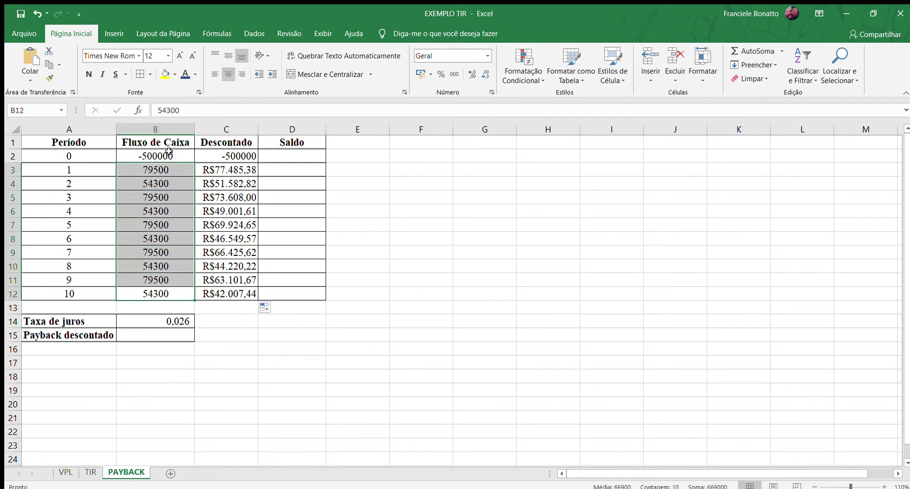
left_click(253, 157)
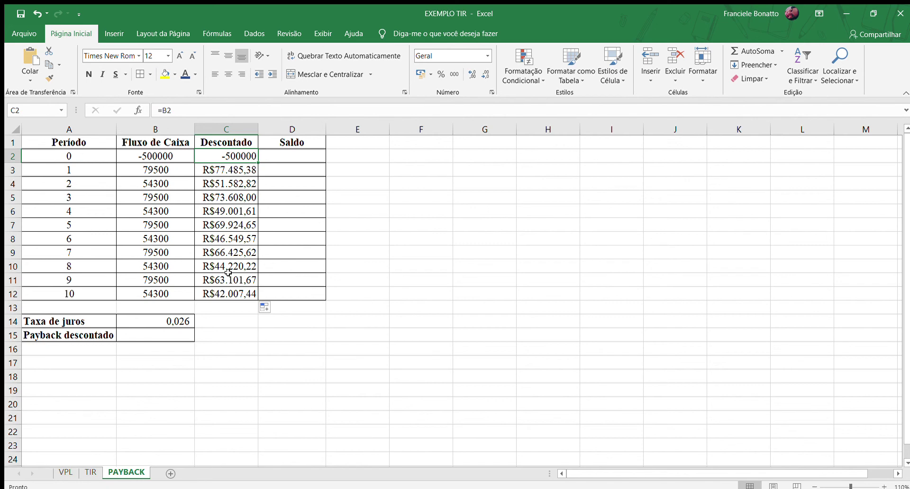
Step: Enter the period 0 balance in D2 as =C2
left_click(300, 157)
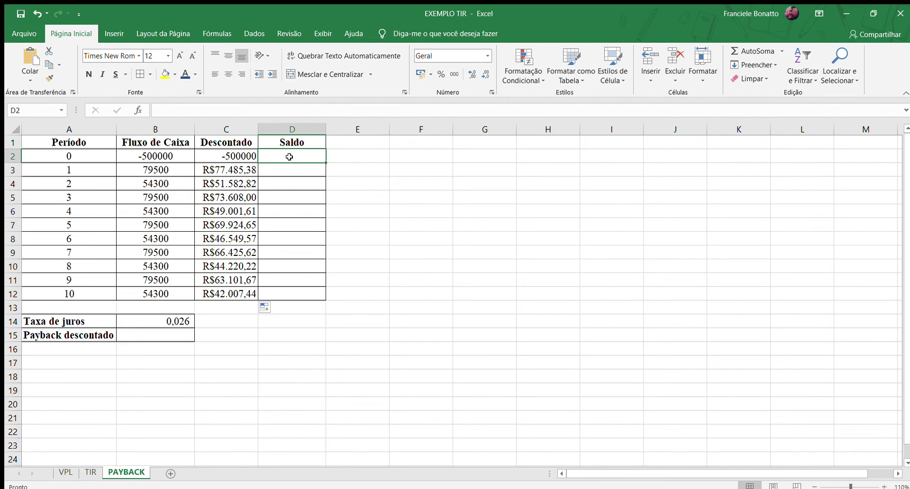
type("=")
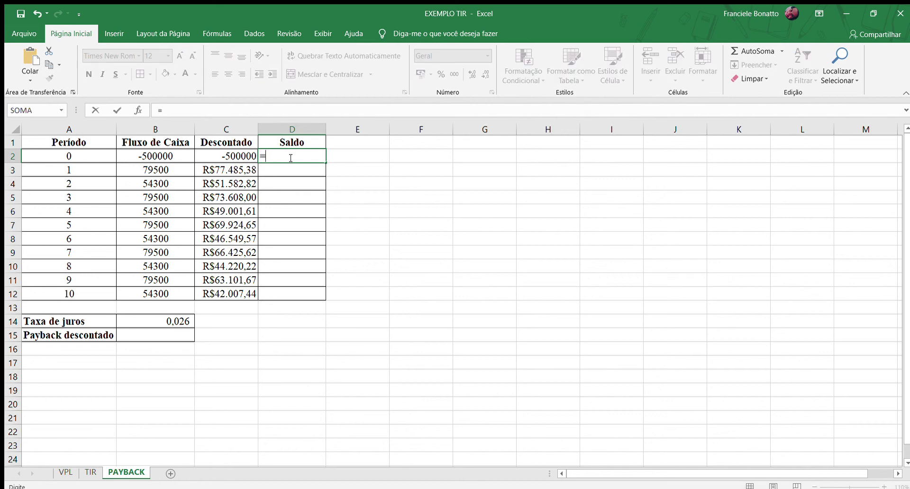
left_click(222, 154)
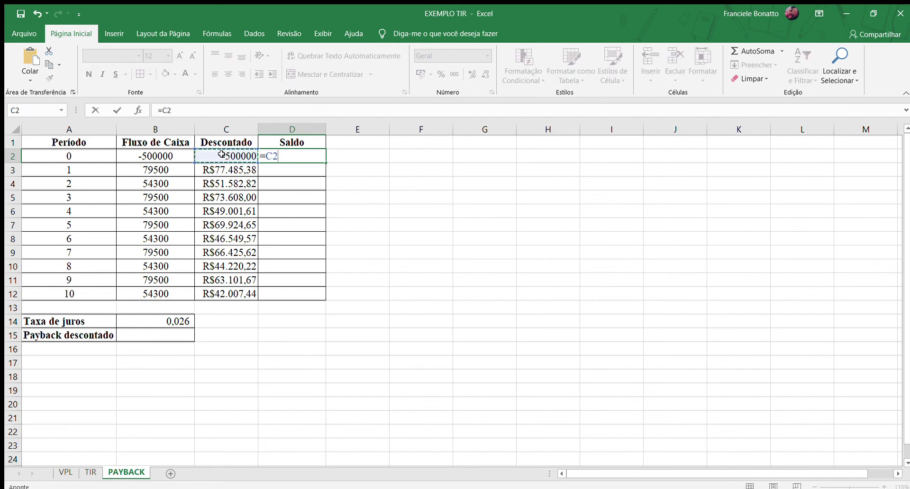
key("Return")
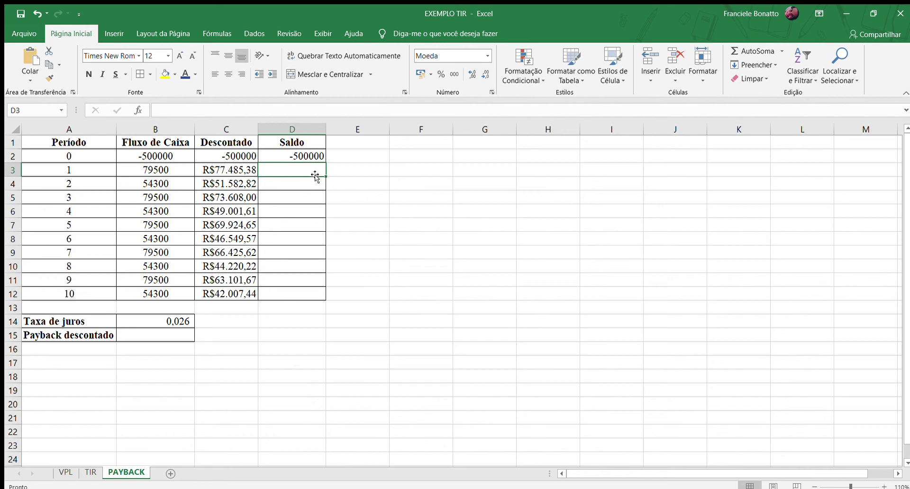
Step: Enter the period 1 balance in D3 as =D2+C3, adding the discounted cash flow to the previous balance
type("=")
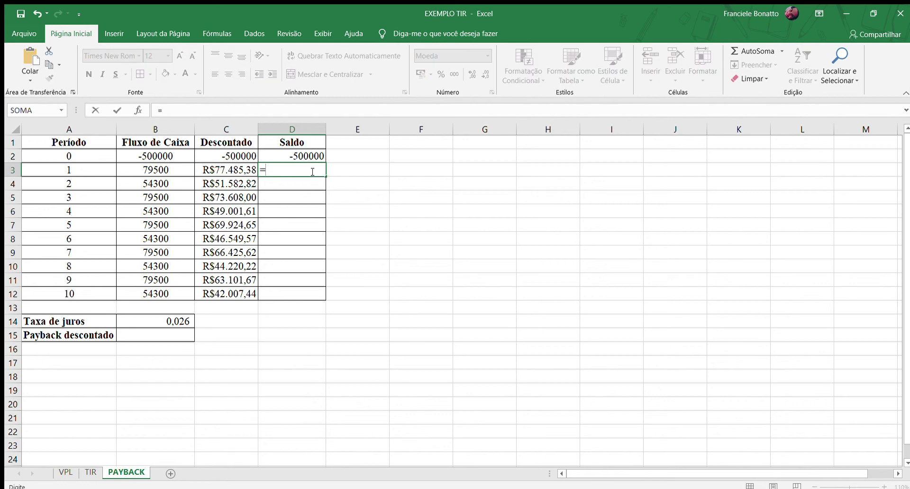
left_click(298, 154)
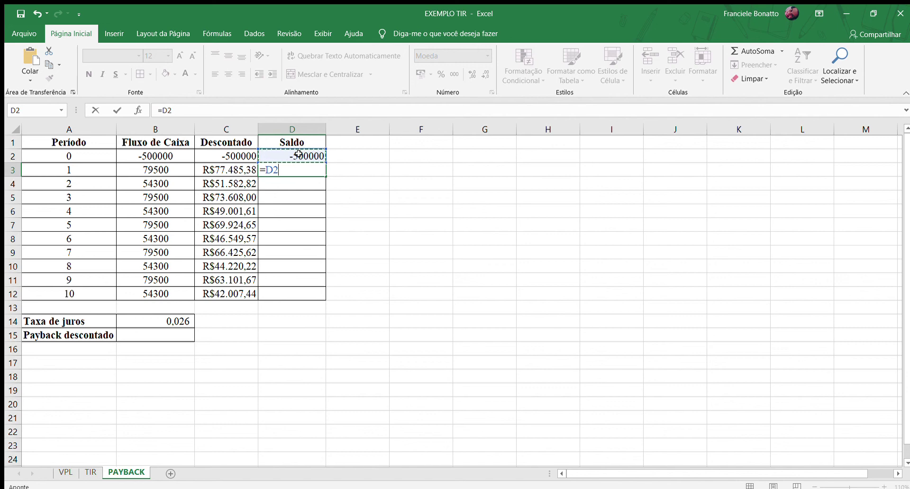
type("+")
left_click(220, 169)
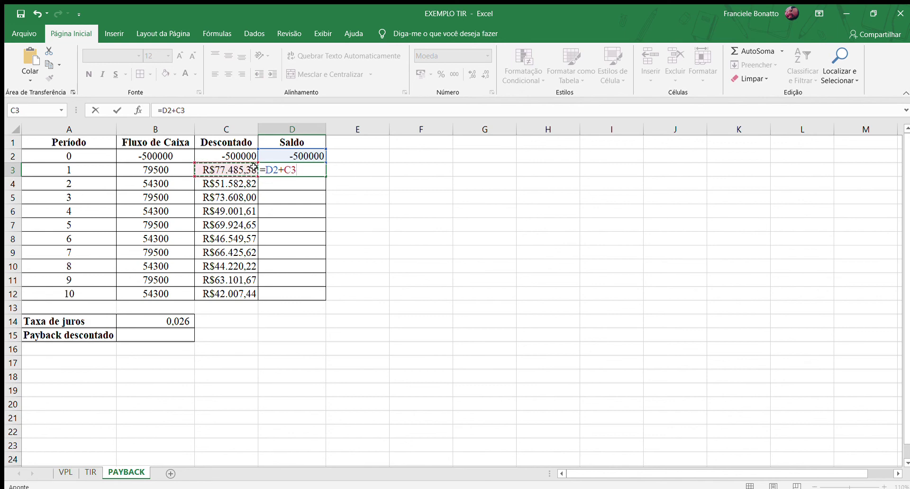
key("Return")
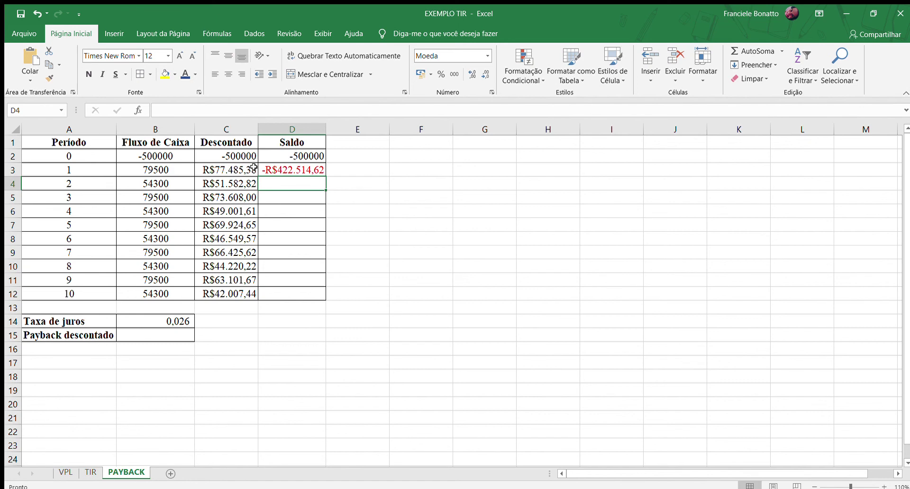
Step: Fill the running balance formula from D3 down to D12
left_click(313, 169)
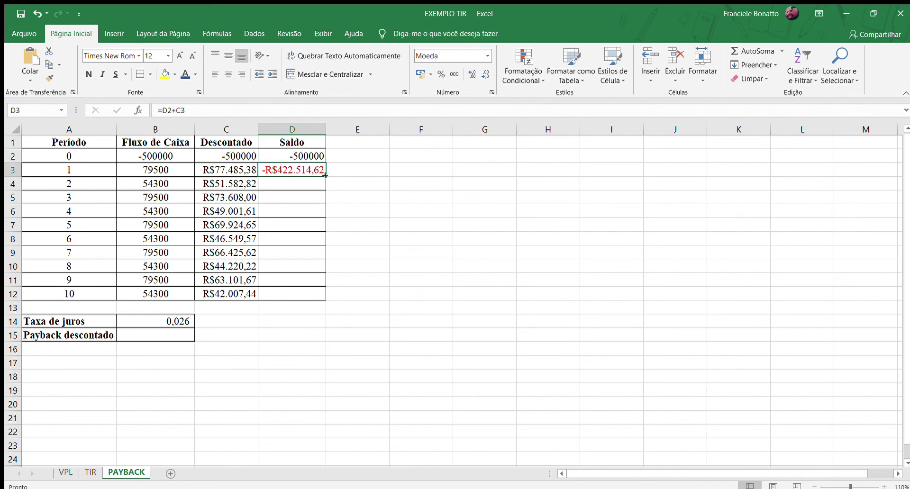
left_click_drag(325, 175, 322, 299)
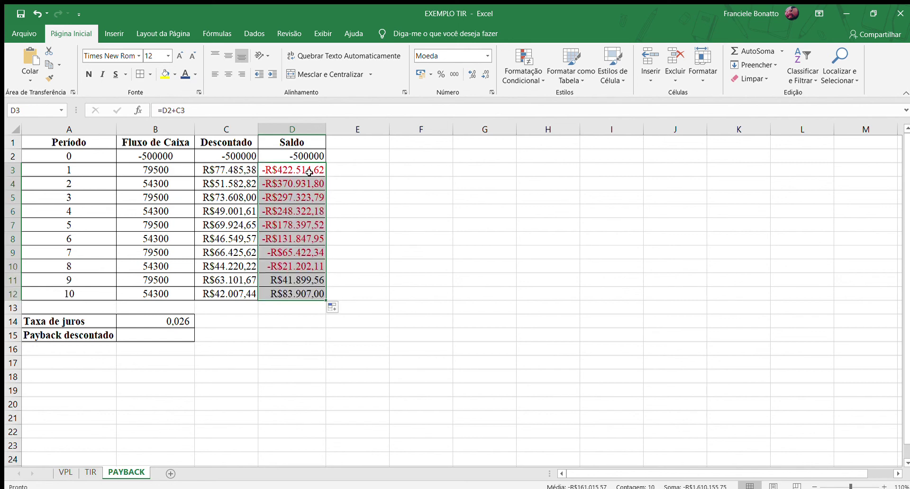
left_click(356, 210)
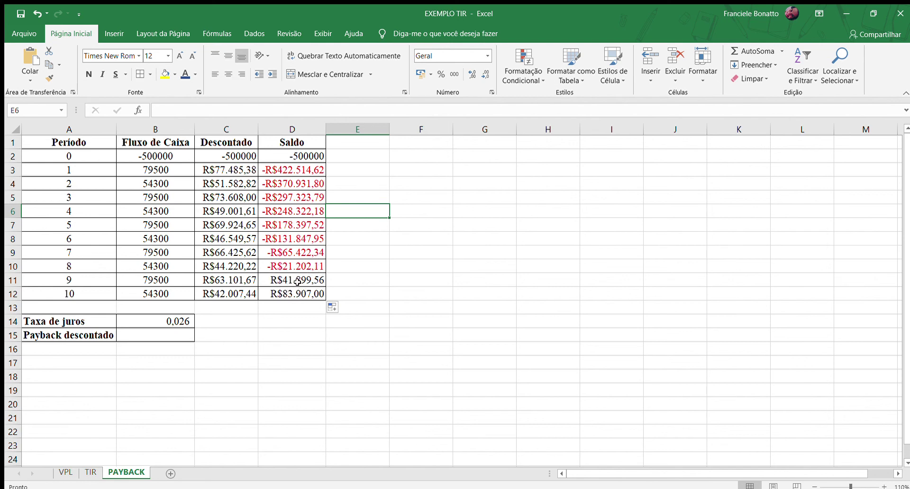
Step: Examine the Saldo values for periods 8 and 9 to locate where the balance changes sign
left_click_drag(297, 282, 113, 281)
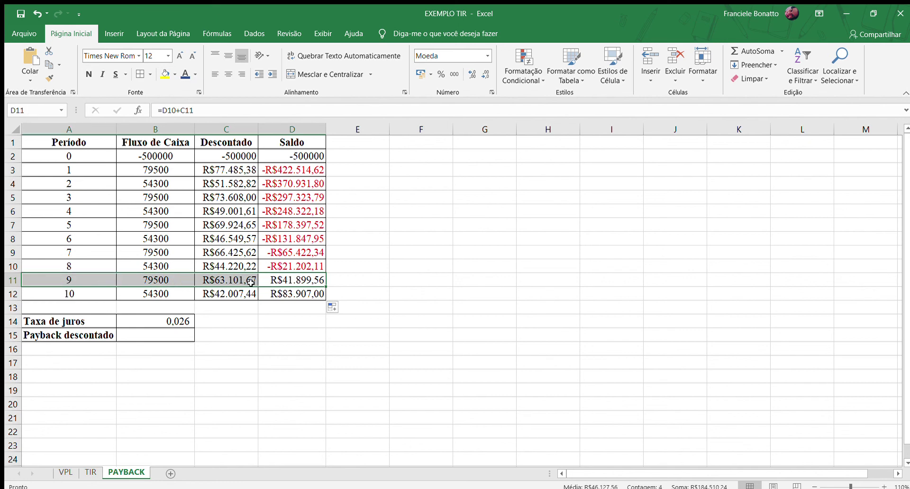
left_click(285, 282)
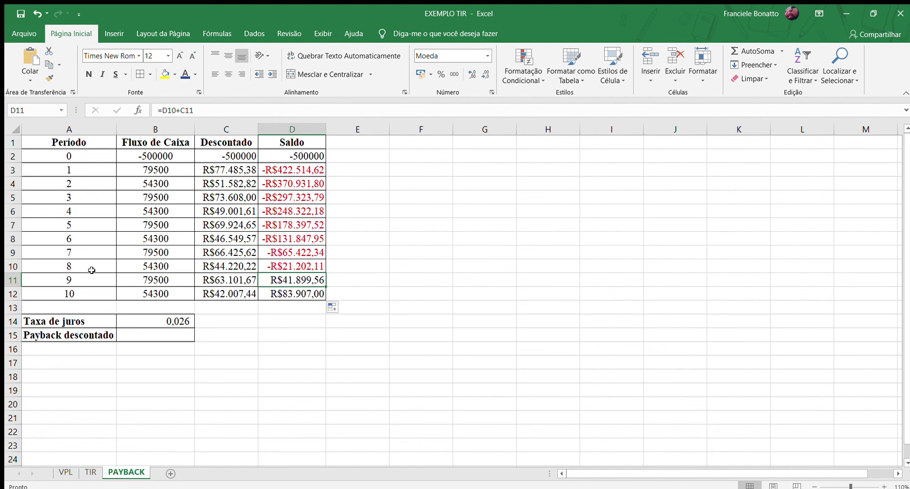
left_click_drag(94, 266, 100, 274)
left_click(293, 266)
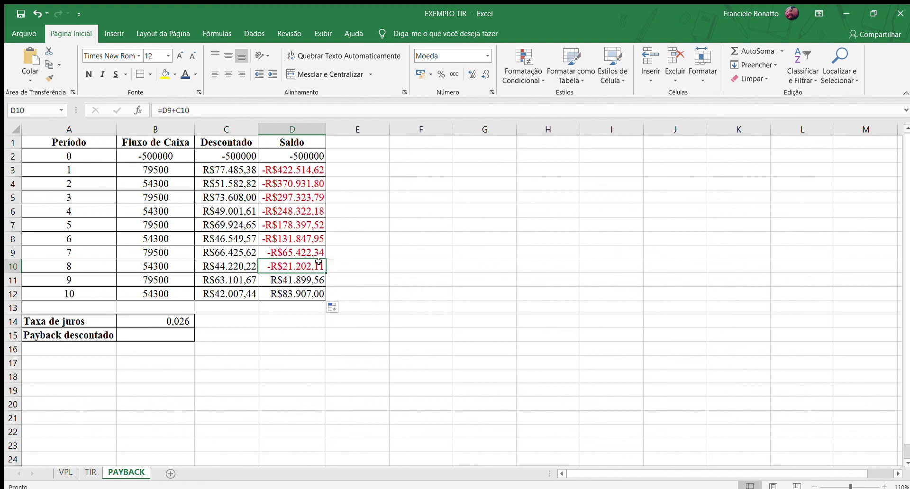
left_click(307, 280)
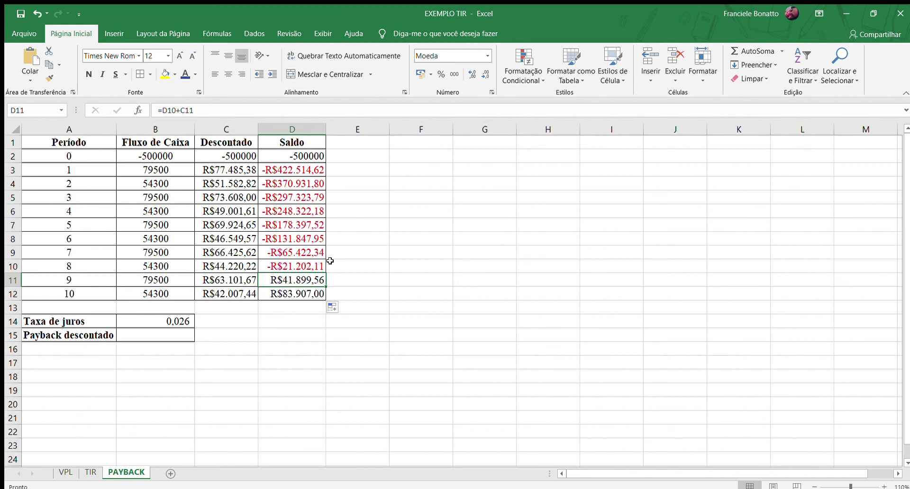
left_click(182, 330)
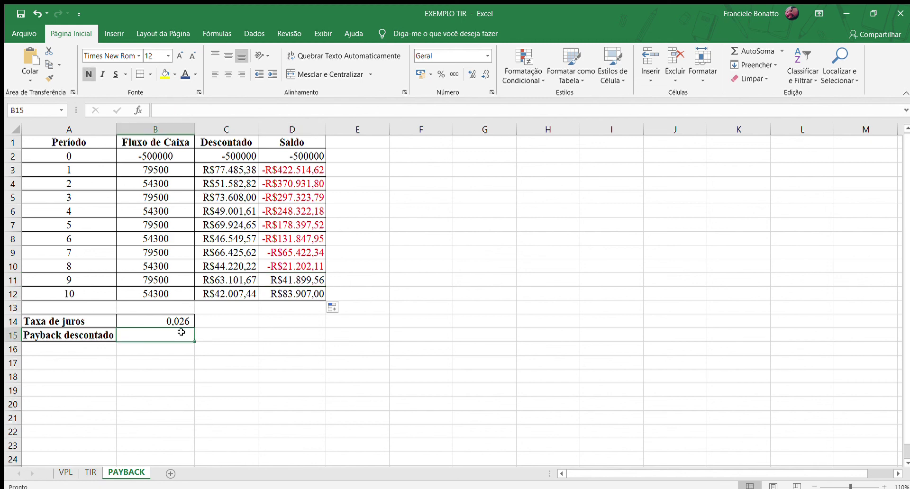
Step: Calculate the fraction of the recovery month in C14 with =D10/C11
left_click(222, 321)
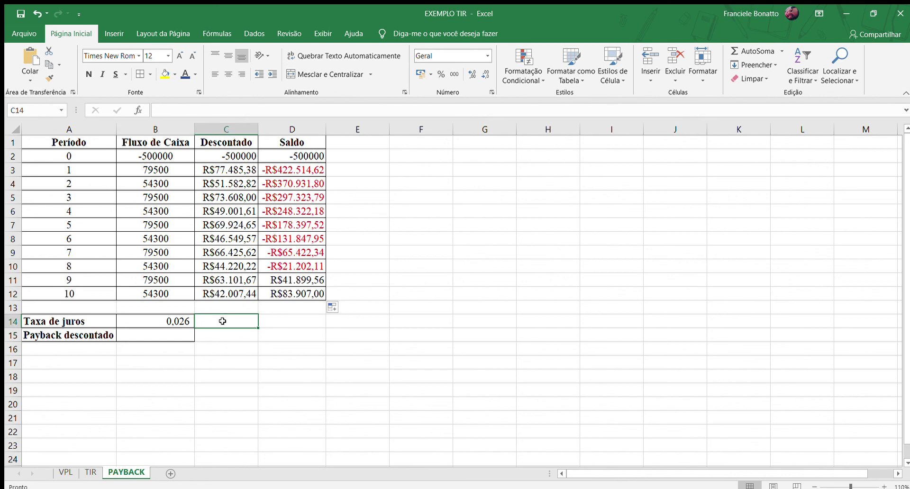
type("=")
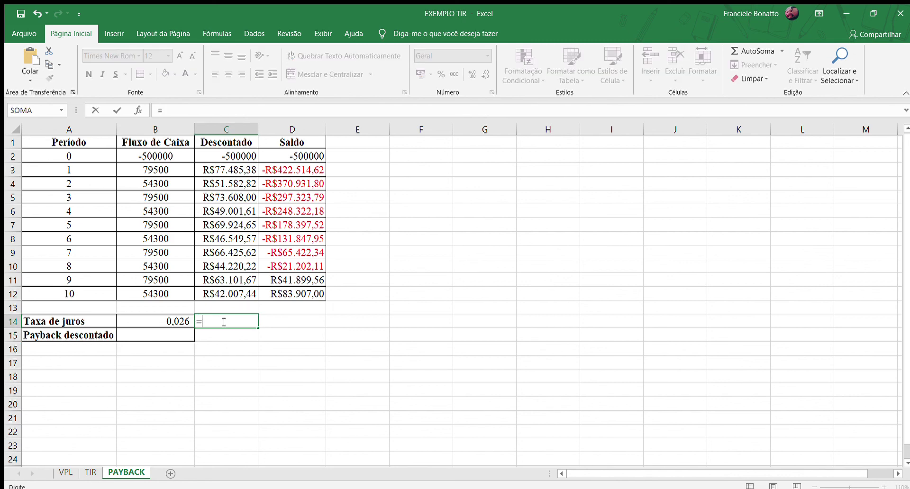
left_click(300, 264)
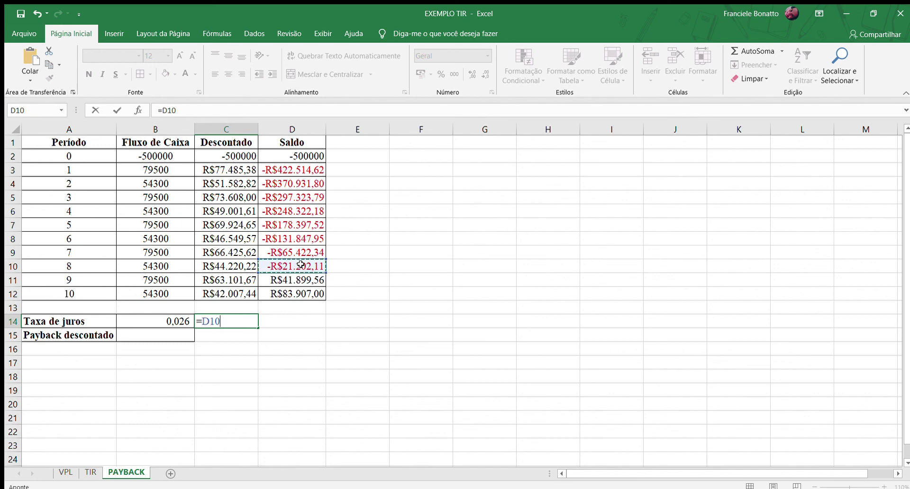
type("/")
left_click(247, 280)
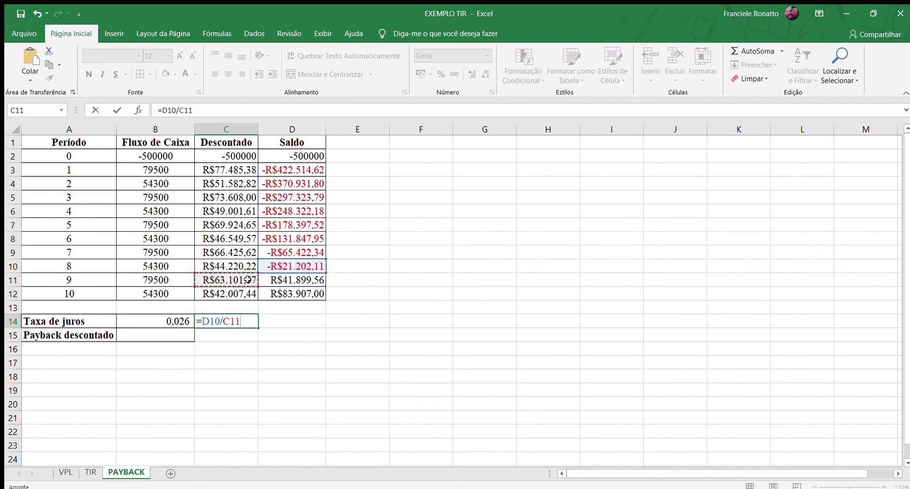
key("Return")
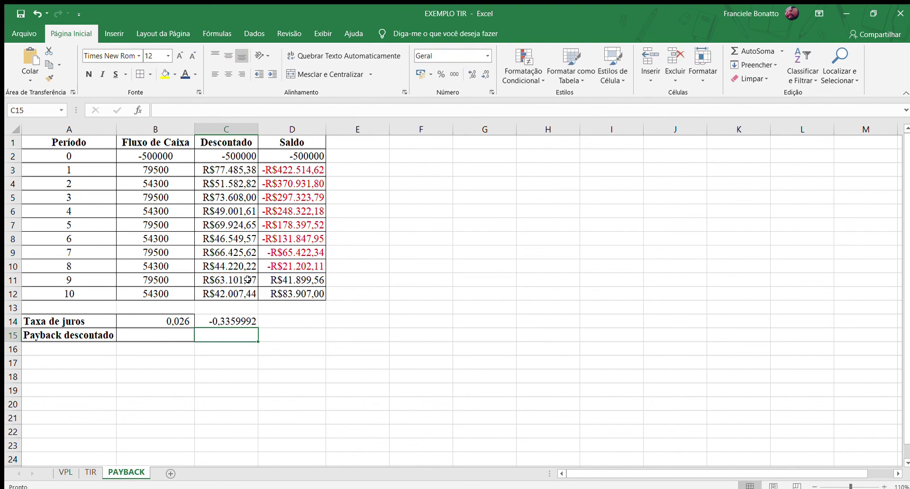
Step: Convert the month fraction to days in C15 with =30*C14
left_click(239, 323)
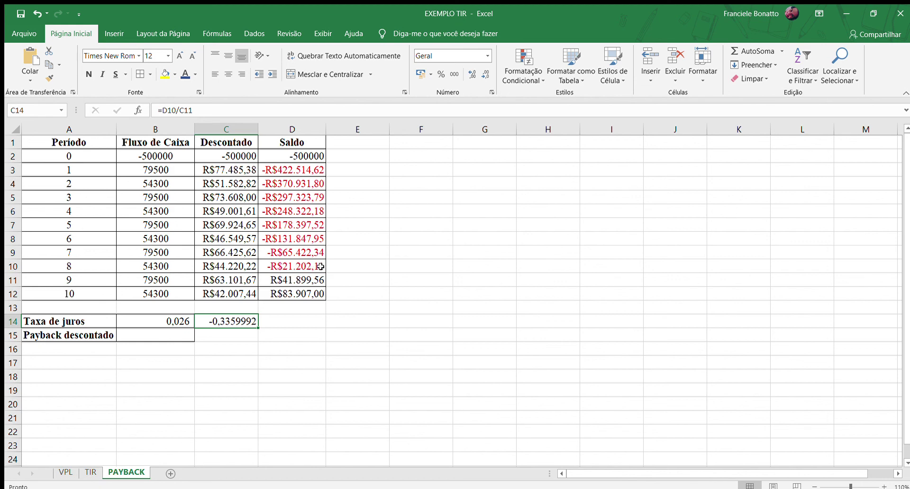
left_click(239, 335)
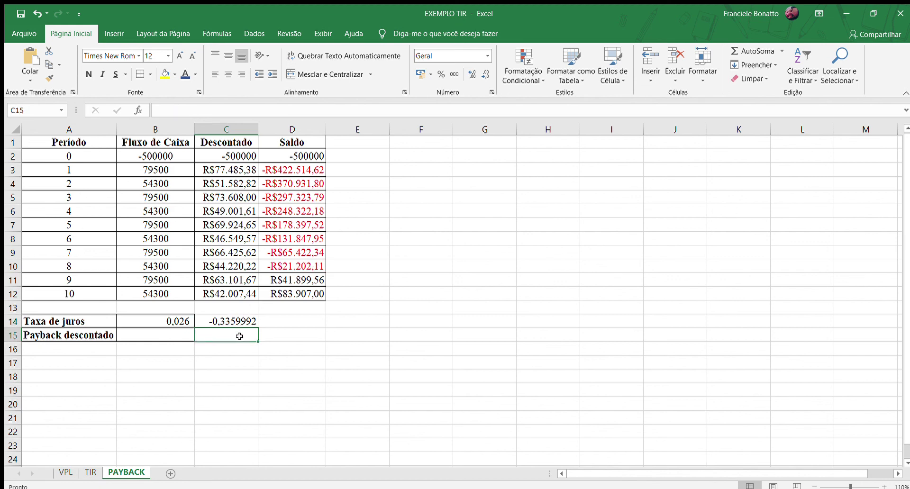
type("=")
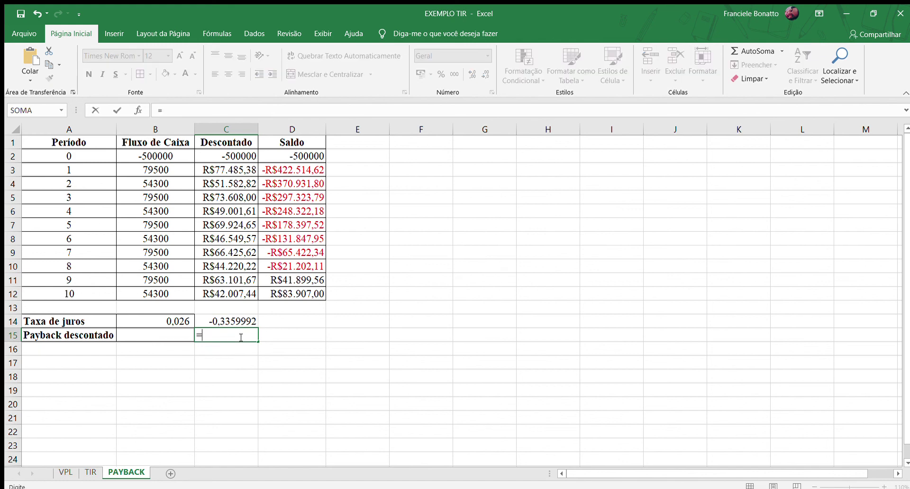
type("30*")
left_click(251, 319)
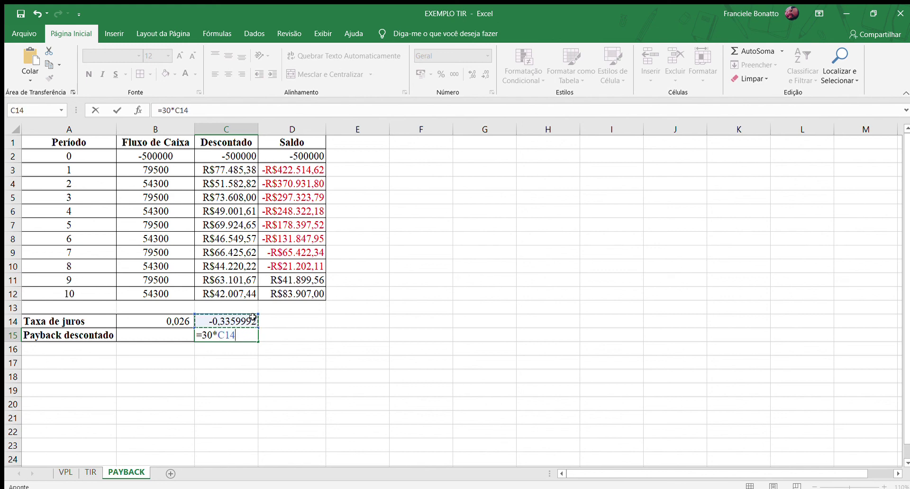
key("Return")
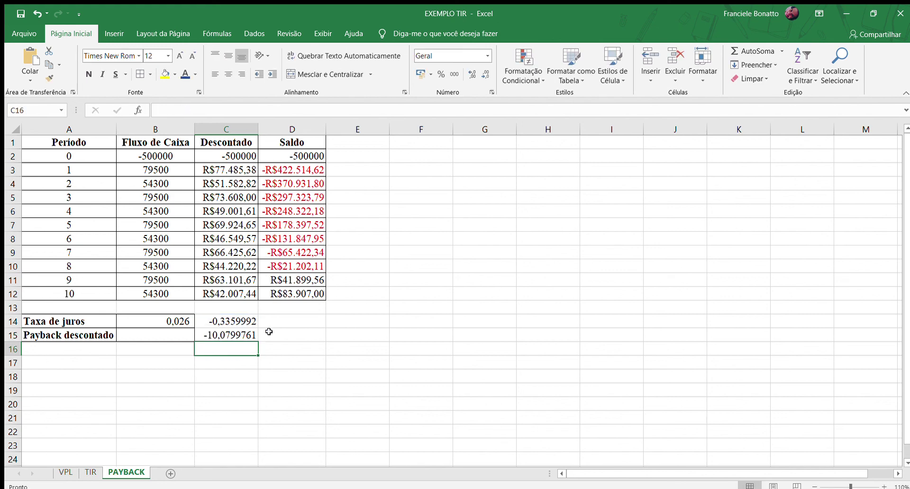
Step: Enter "8 meses e 10 dias" as the discounted payback in B15 and widen column B slightly
left_click(210, 336)
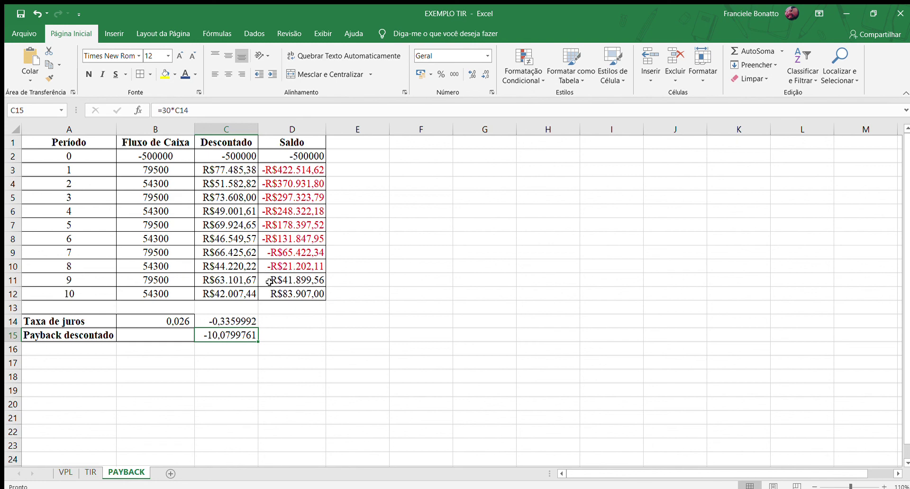
left_click(173, 336)
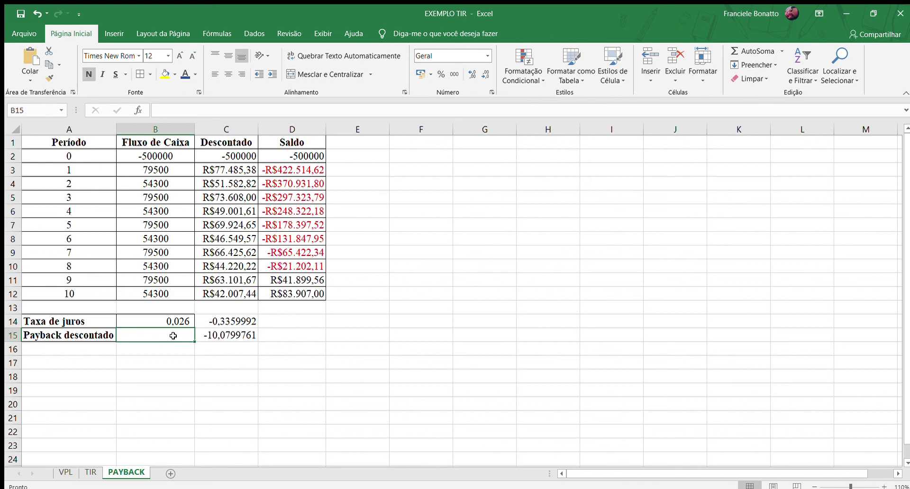
type("8")
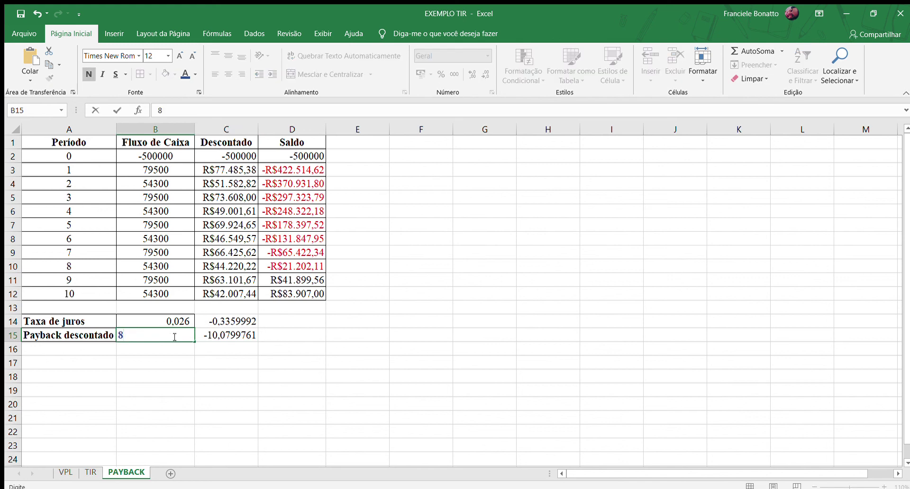
type(" meses e 10 dias")
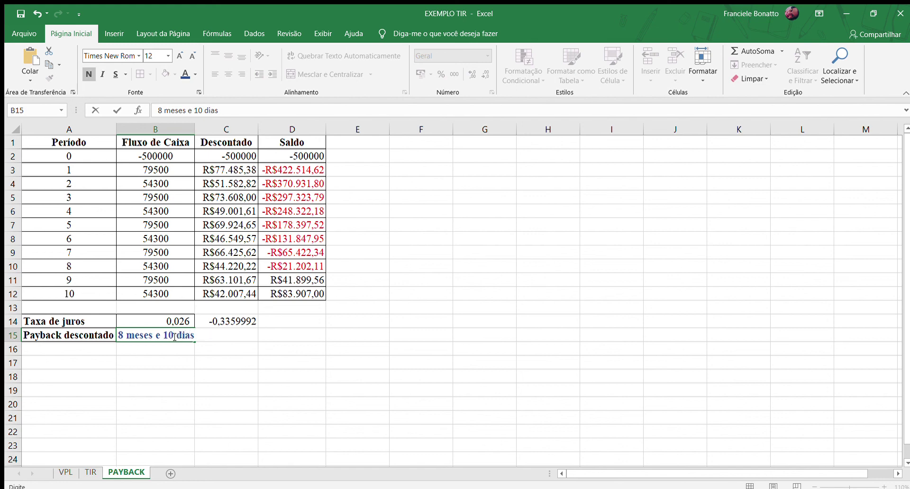
left_click(255, 385)
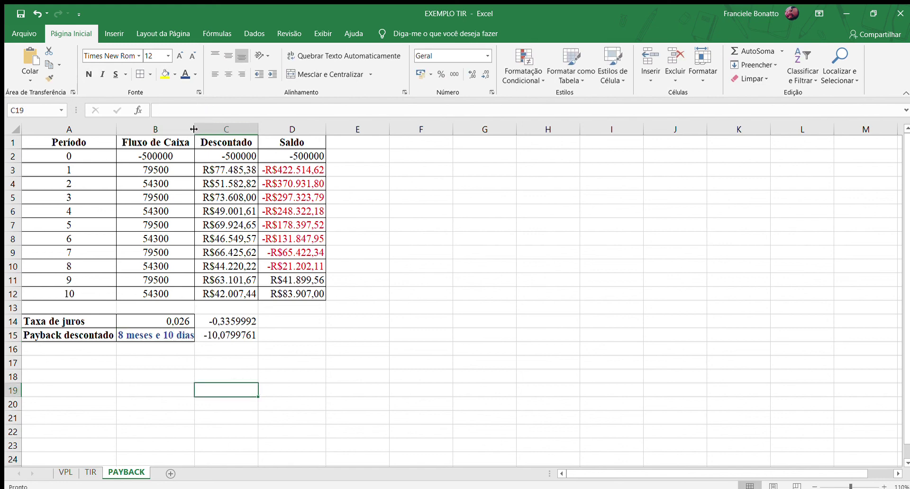
left_click_drag(194, 128, 197, 129)
Step: Enter the decimal payback "8,33 meses." in B16 and add borders around that cell
left_click(187, 348)
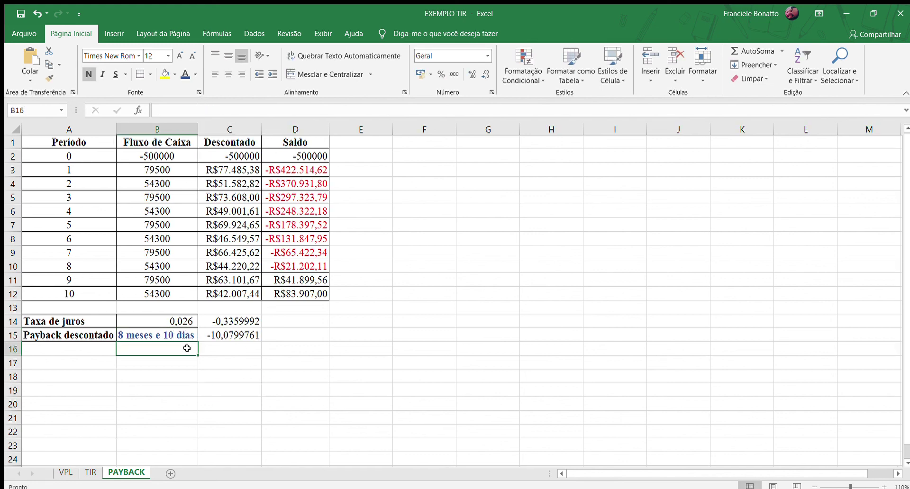
type("8,33")
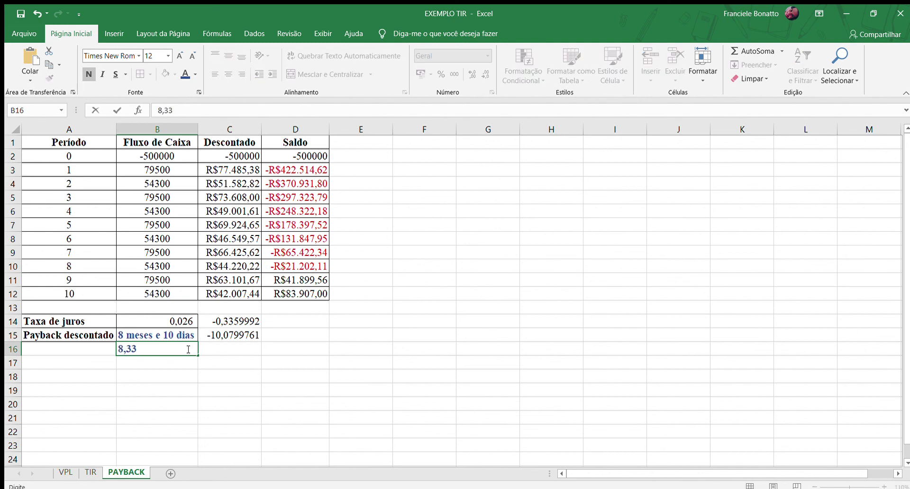
type(" meses.")
left_click(209, 358)
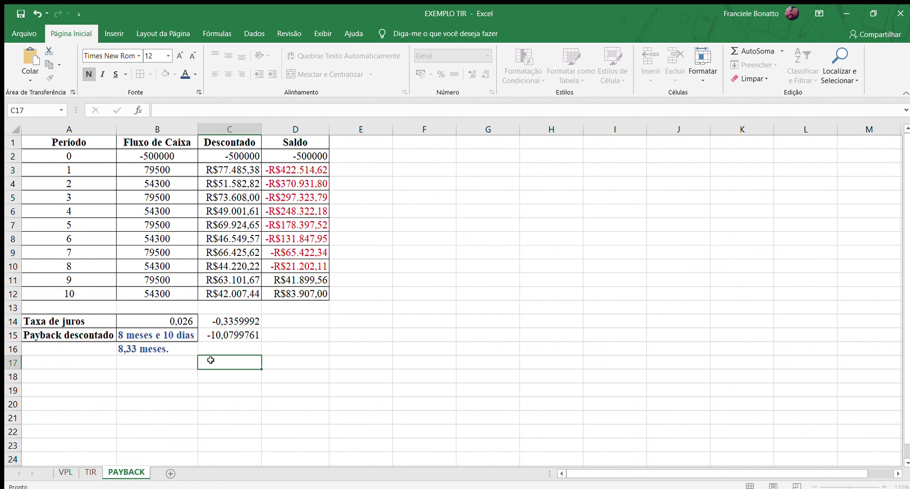
left_click(184, 349)
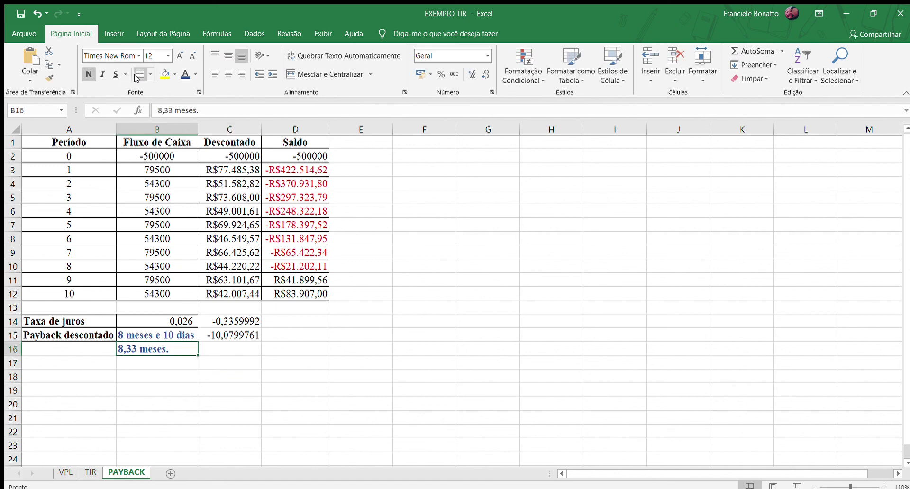
left_click(161, 385)
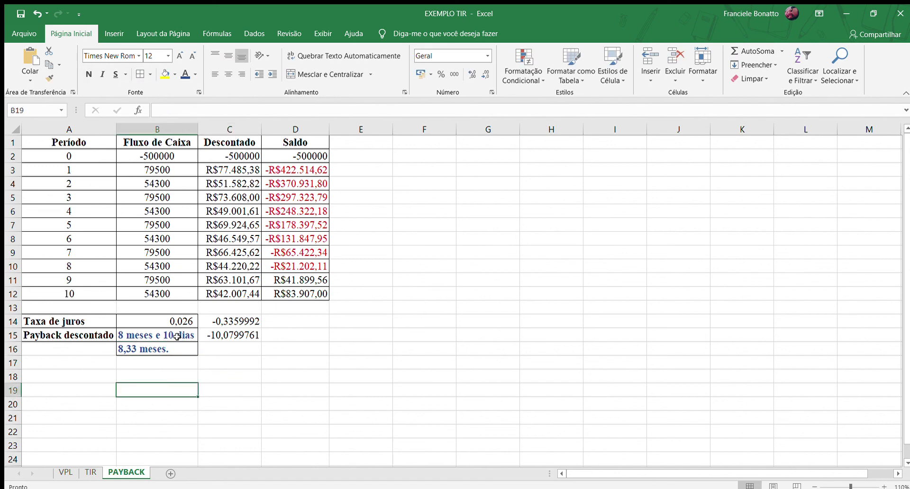